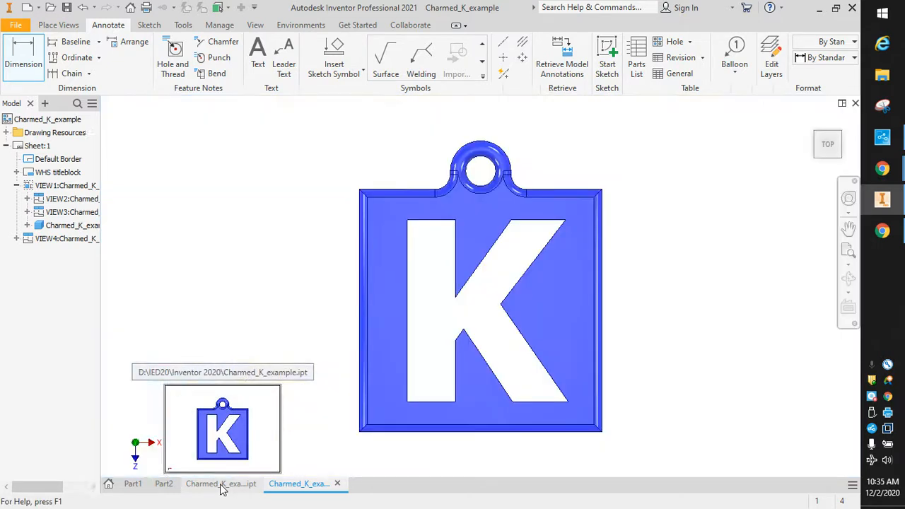
Step: In the Charmed_K_example part, fillet the four vertical corner edges of the square plate with a 0.0625 in radius
left_click(221, 485)
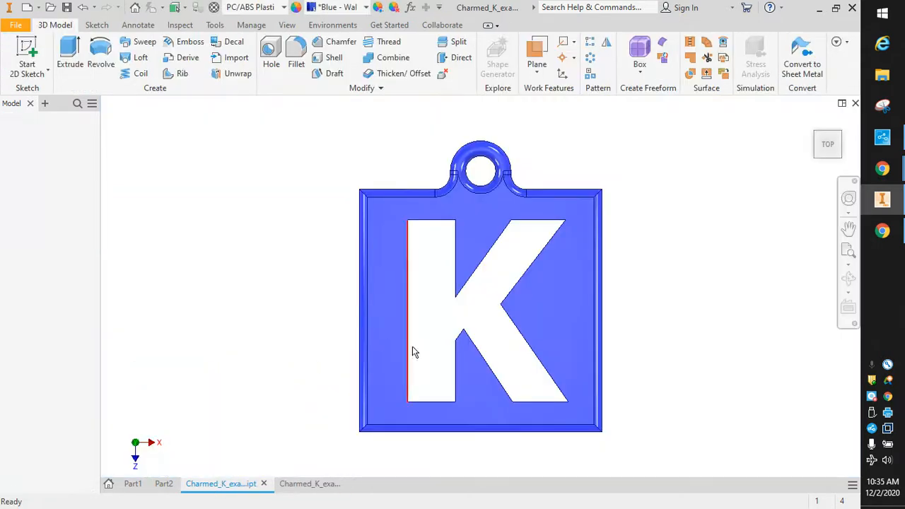
left_click(811, 121)
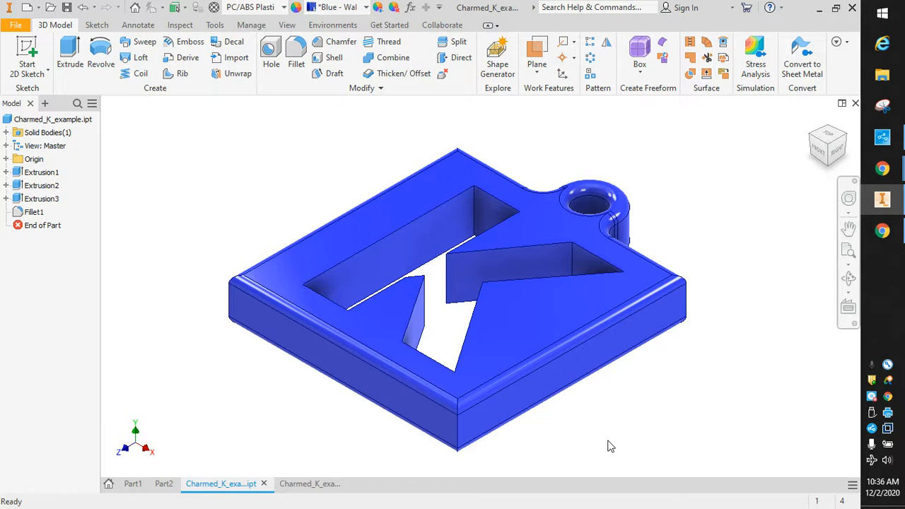
left_click(296, 62)
left_click(459, 425)
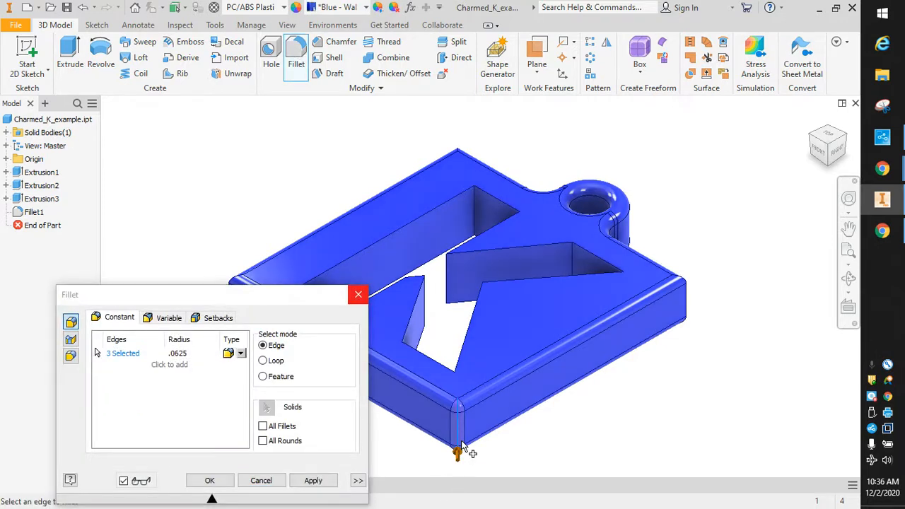
middle_click_drag(684, 414, 609, 432, "shift")
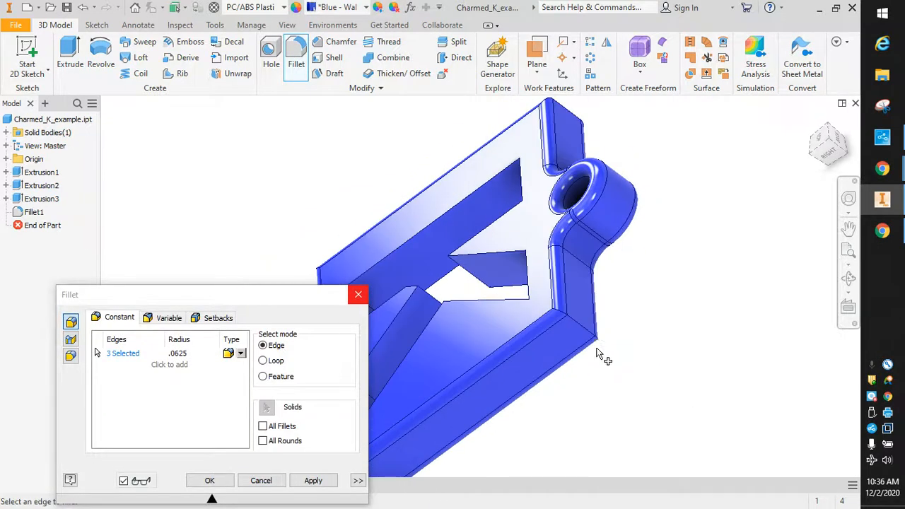
left_click(586, 341)
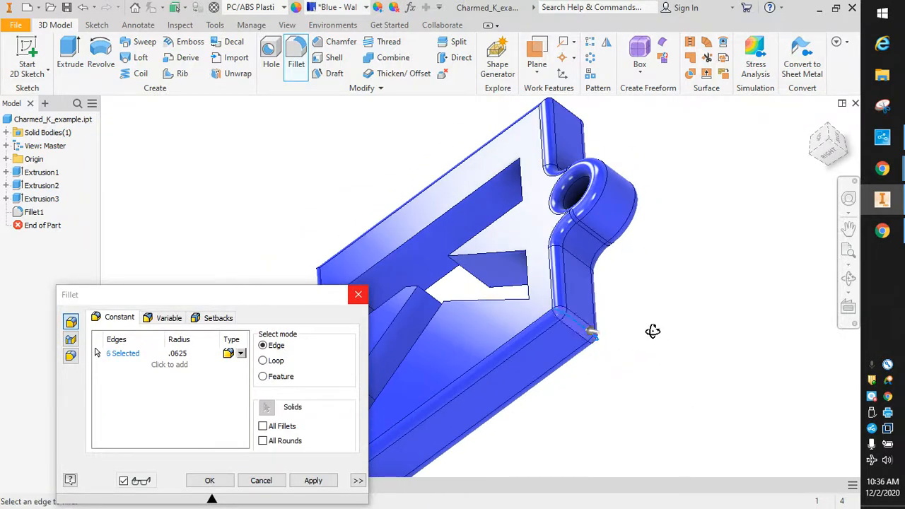
middle_click_drag(653, 329, 629, 390, "shift")
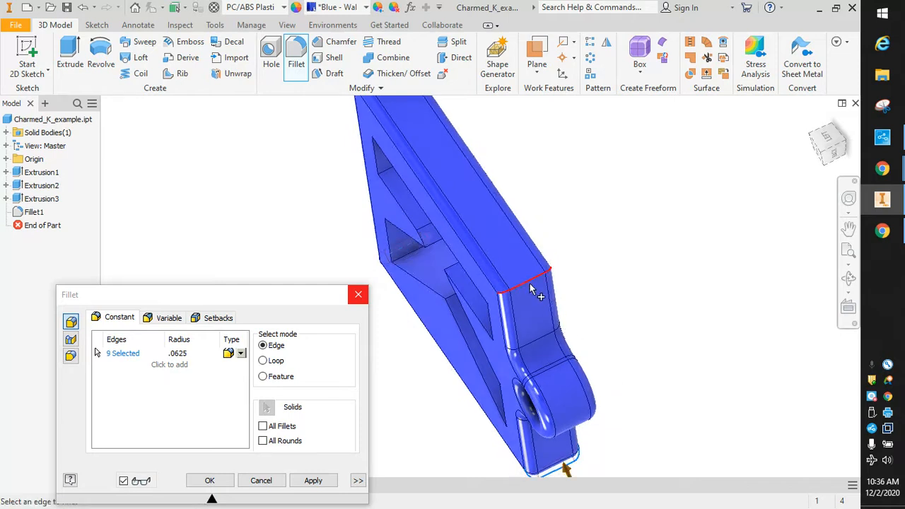
middle_click_drag(559, 297, 609, 354, "shift")
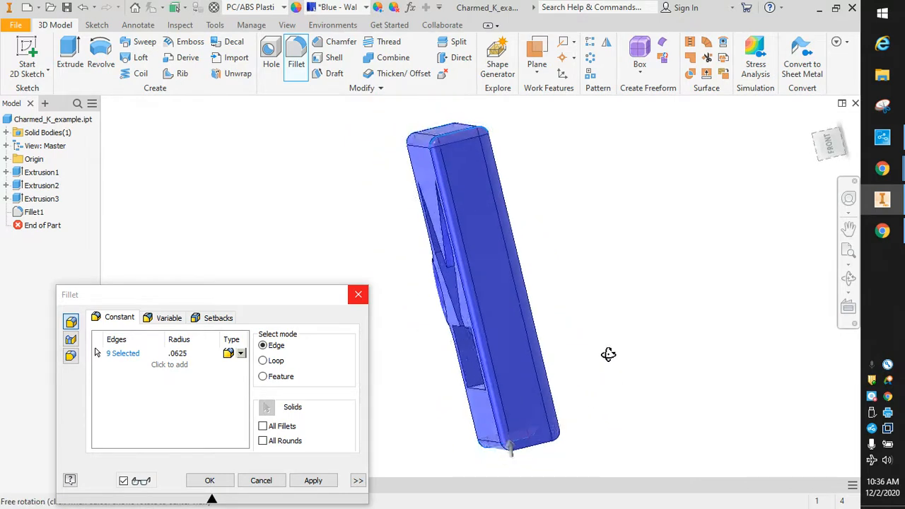
left_click(556, 430)
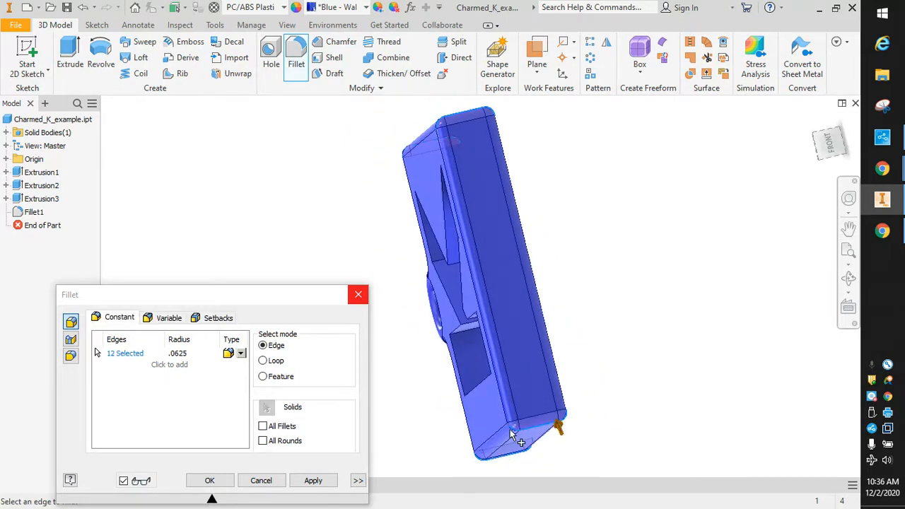
left_click(306, 481)
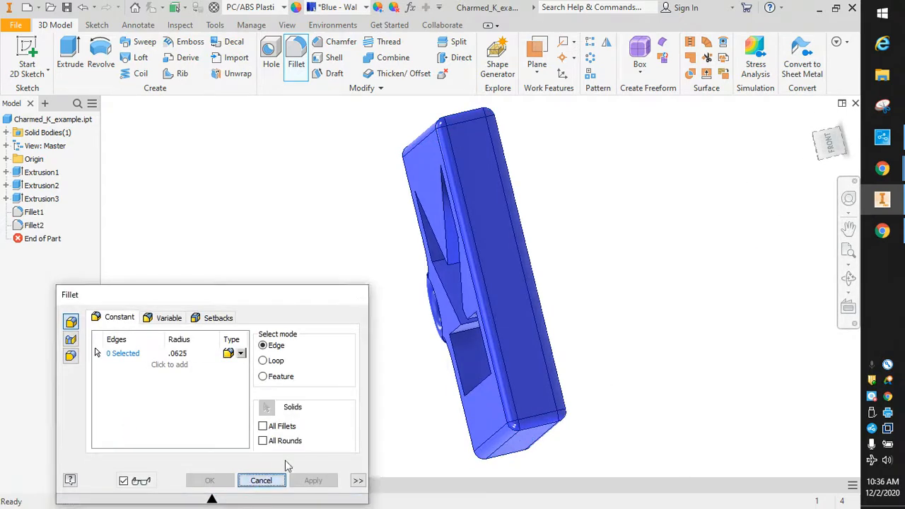
left_click(261, 481)
middle_click_drag(770, 129, 770, 190, "shift")
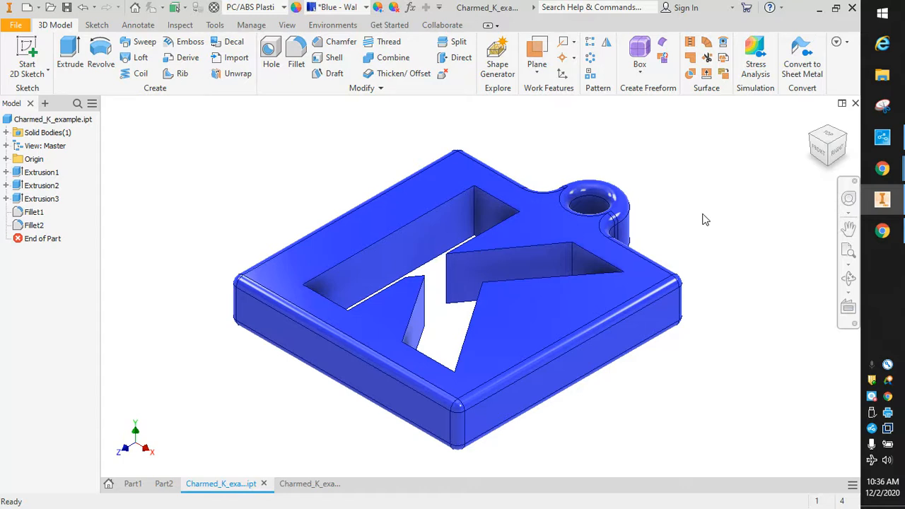
Step: View the part's general iProperties
left_click(17, 27)
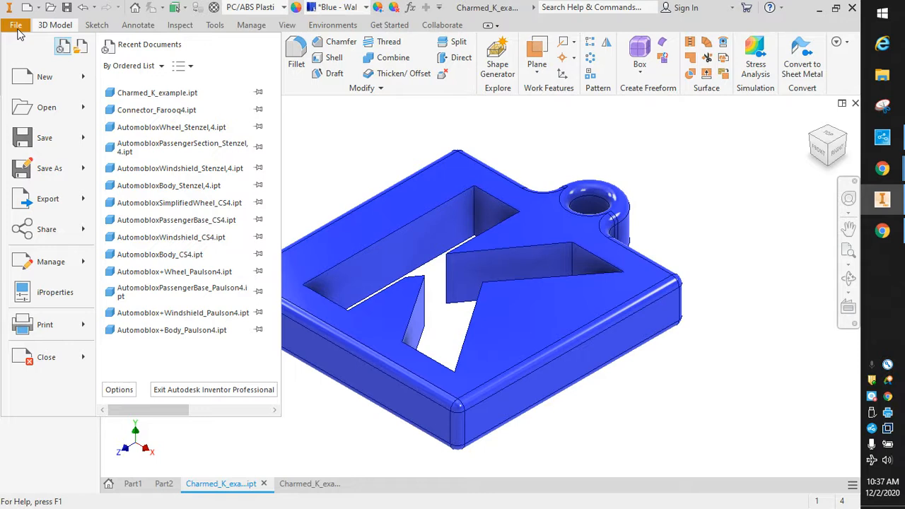
left_click(32, 299)
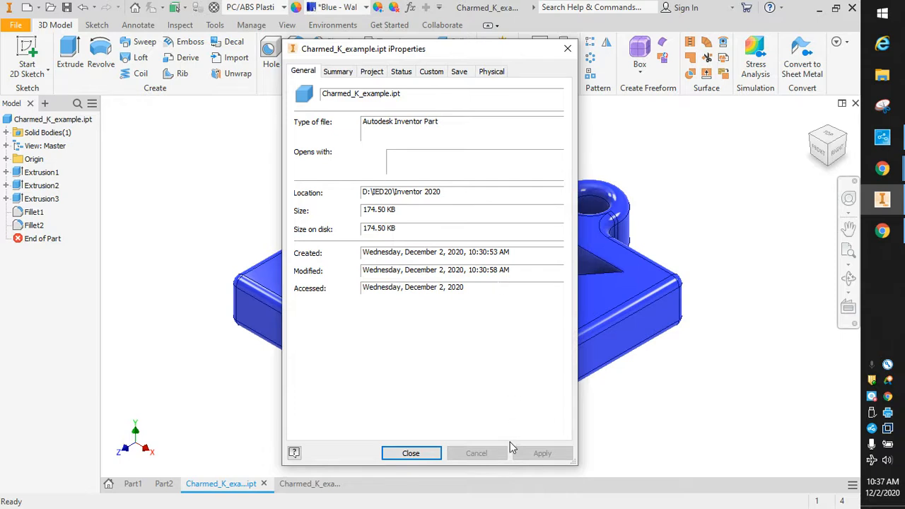
left_click(413, 455)
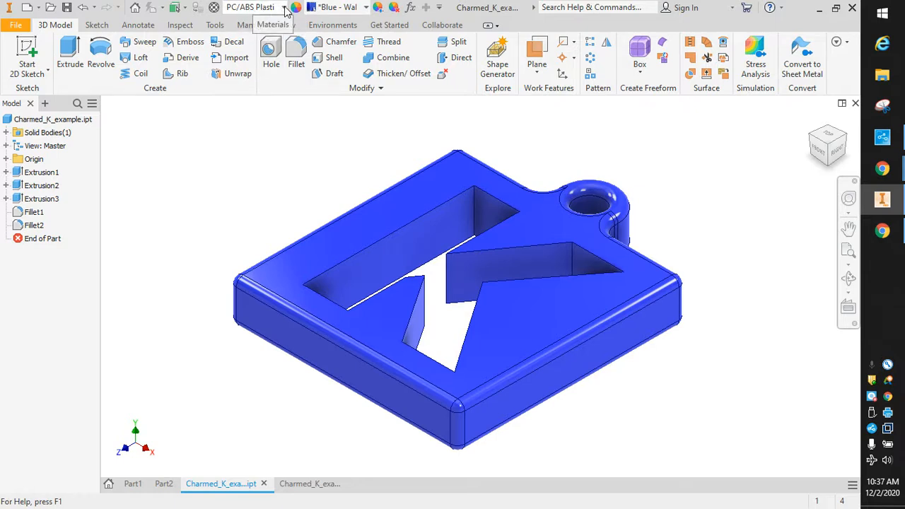
Step: Change the part's material to ABS Plastic from the Autodesk Material Library
left_click(284, 9)
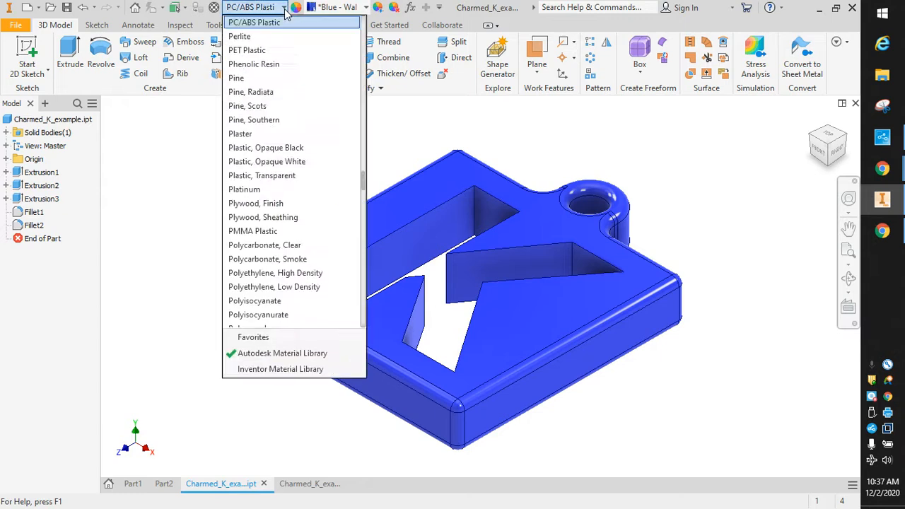
scroll(283, 313, "down", 1)
scroll(281, 204, "up", 4)
scroll(281, 204, "up", 3)
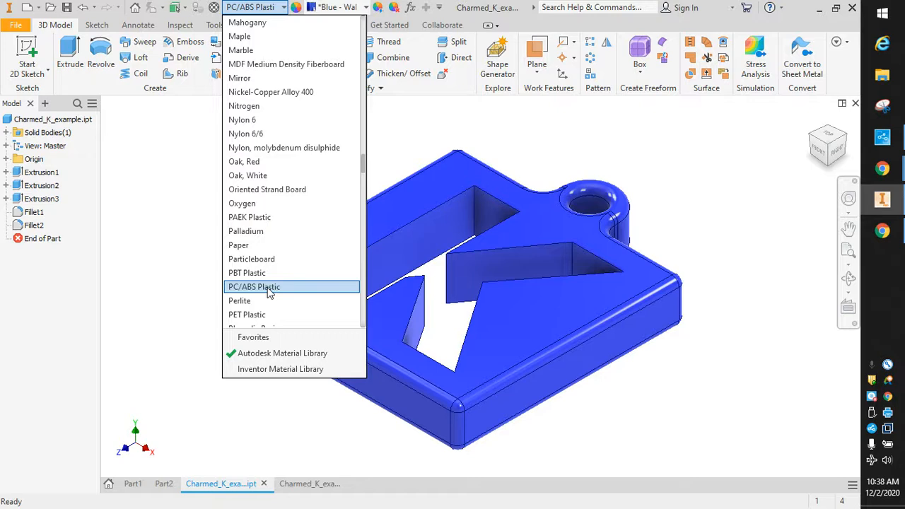
left_click_drag(363, 165, 364, 25)
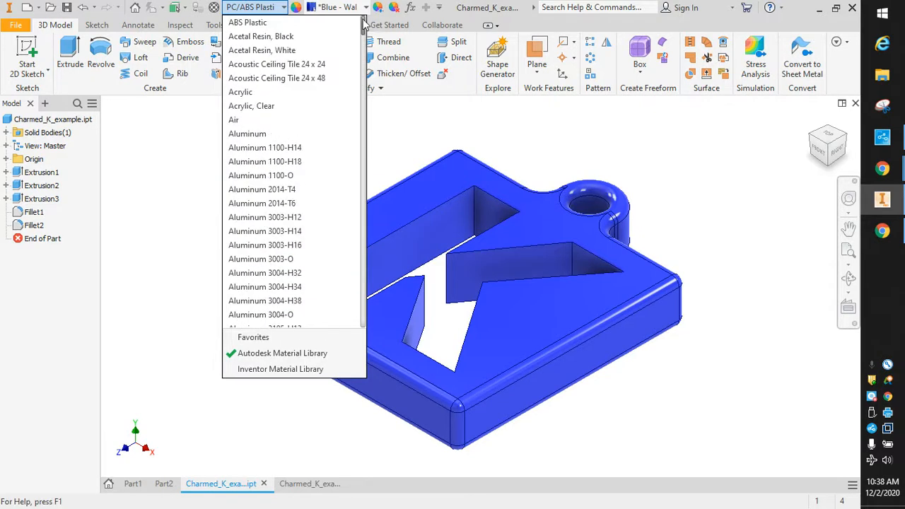
left_click(247, 23)
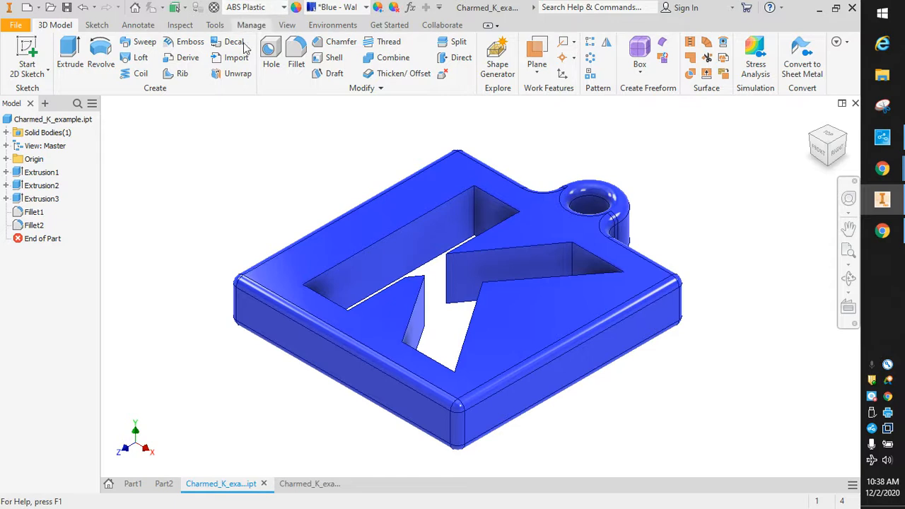
Step: Update the physical iProperties of the part and examine its density, mass and volume
left_click(15, 27)
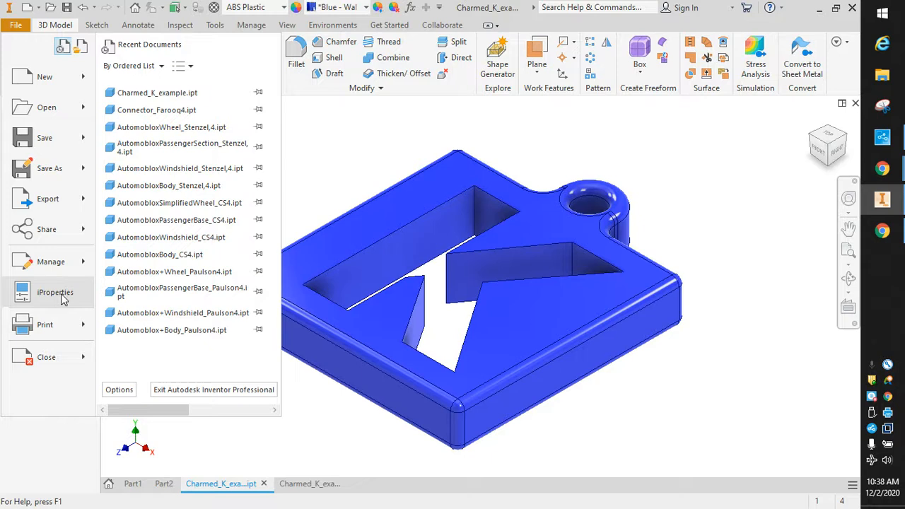
left_click(55, 292)
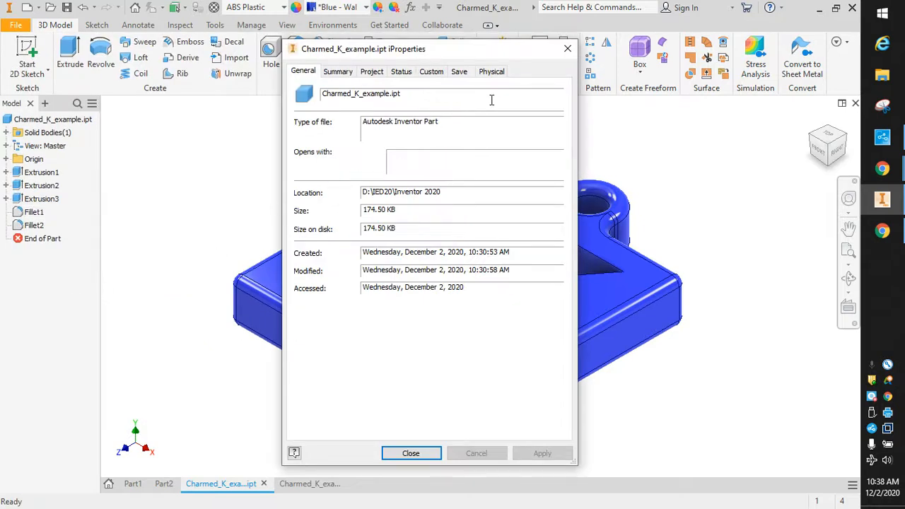
left_click(493, 73)
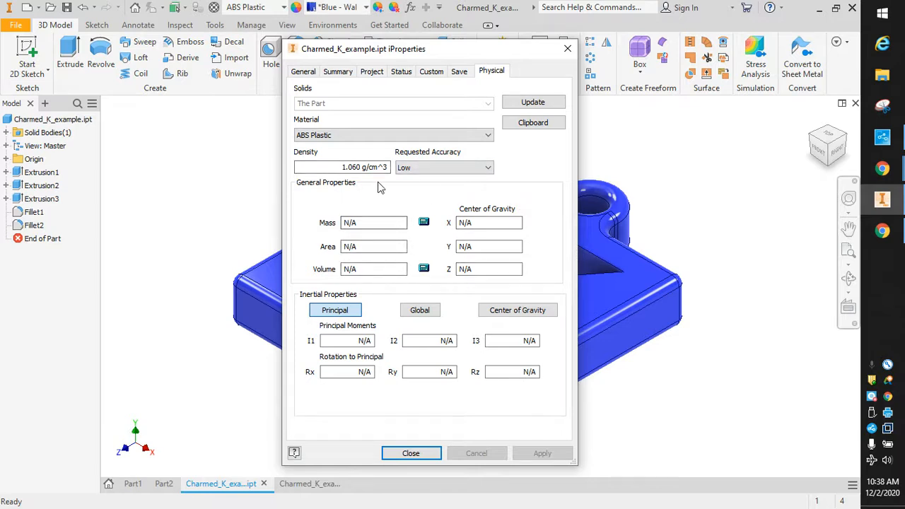
left_click(533, 103)
left_click(524, 104)
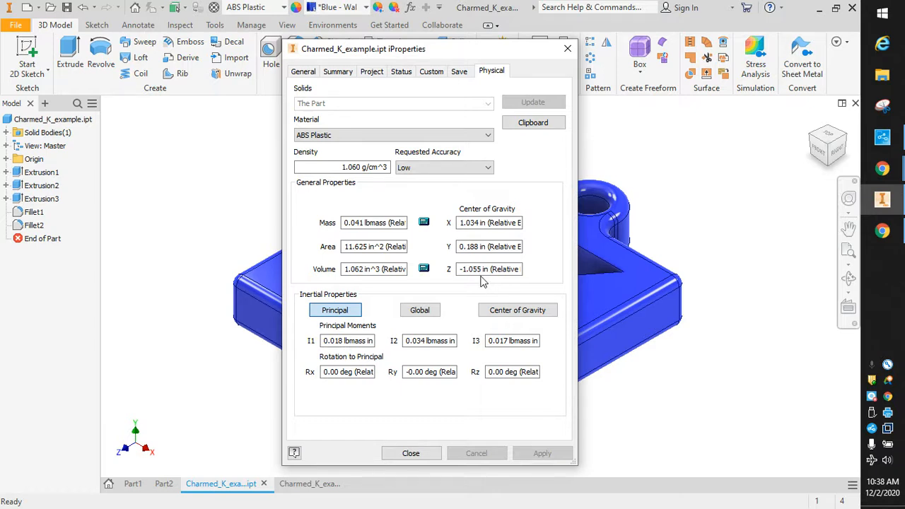
left_click(409, 456)
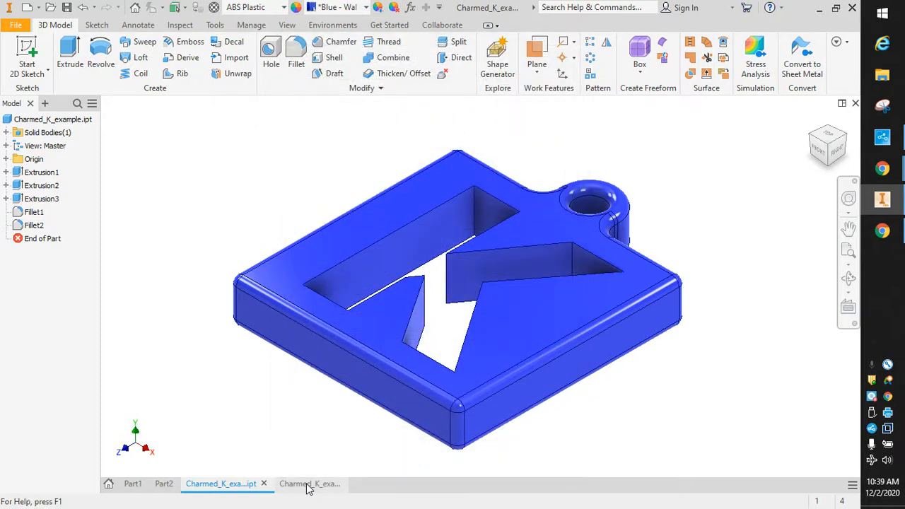
Step: In the Charmed_K_example drawing, delete the existing Notes text block beneath the isometric view
left_click(309, 485)
key("Escape")
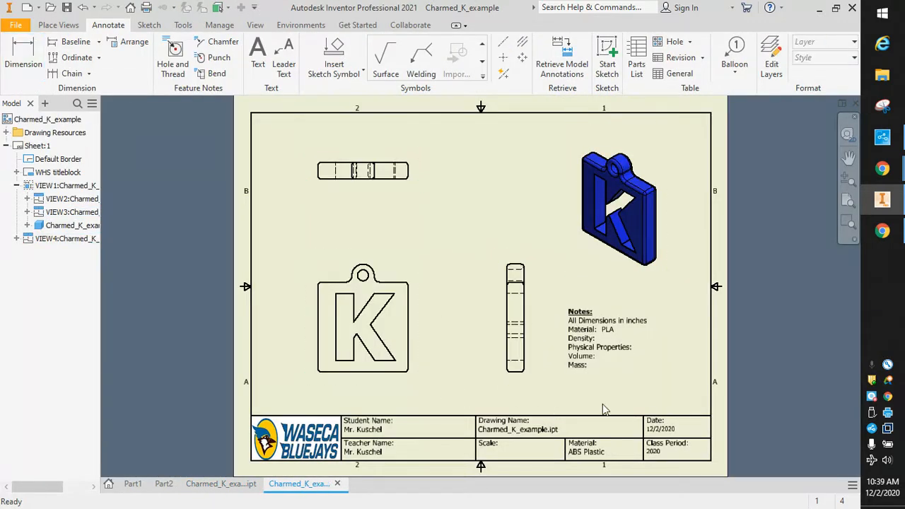
left_click(570, 368)
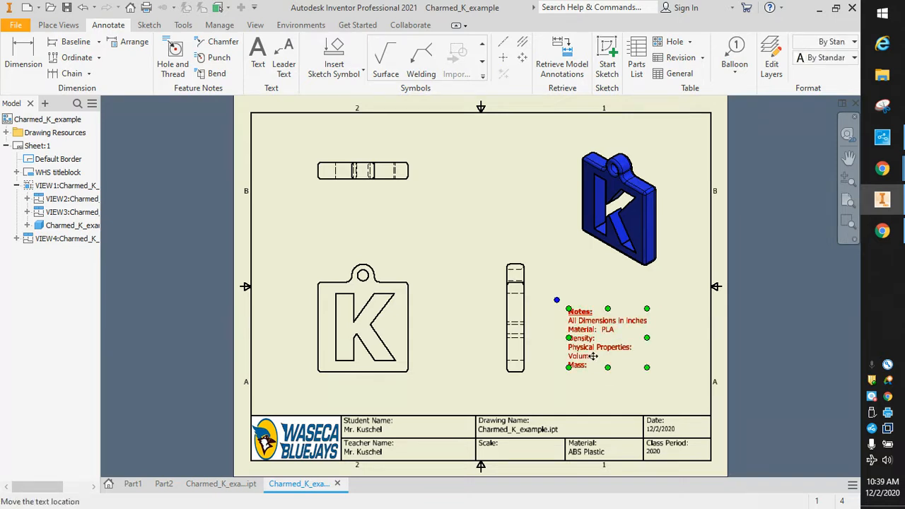
key("Delete")
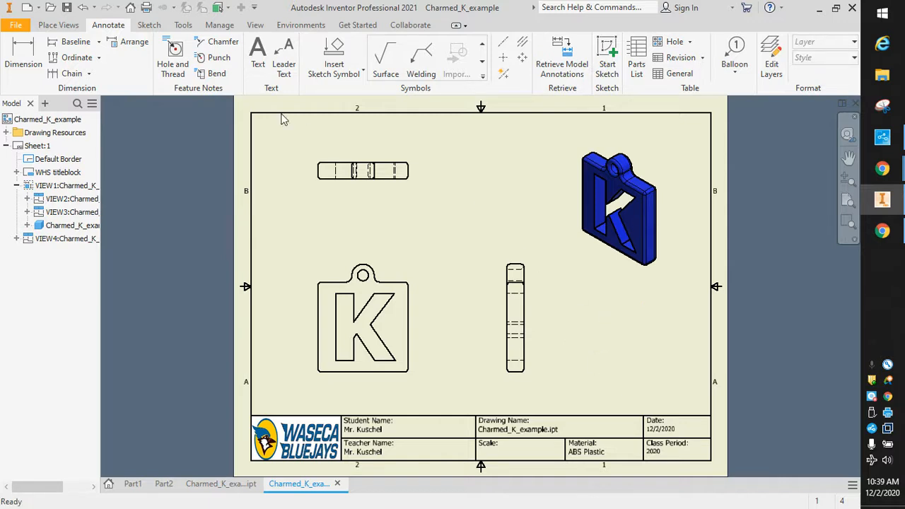
Step: Place a new text note beneath the isometric view, starting with the lines "Notes:" and "All dimensions in inches"
left_click(59, 27)
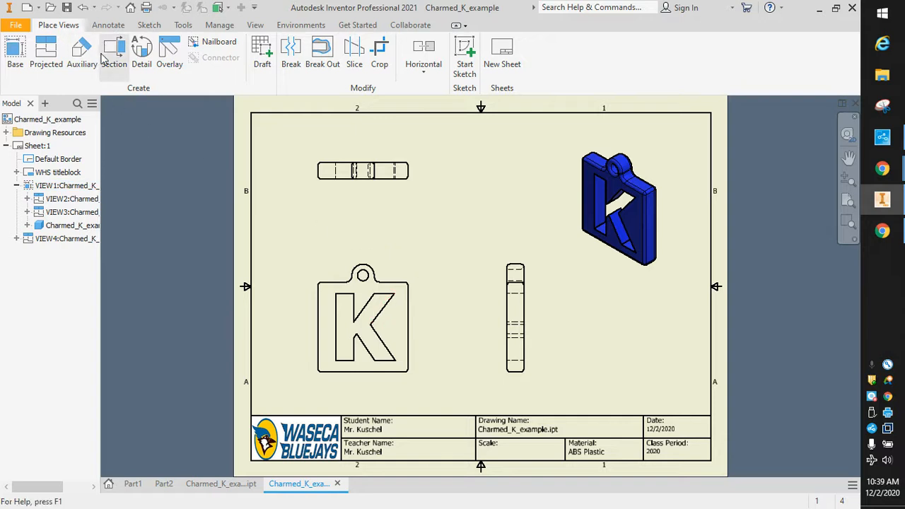
left_click(106, 30)
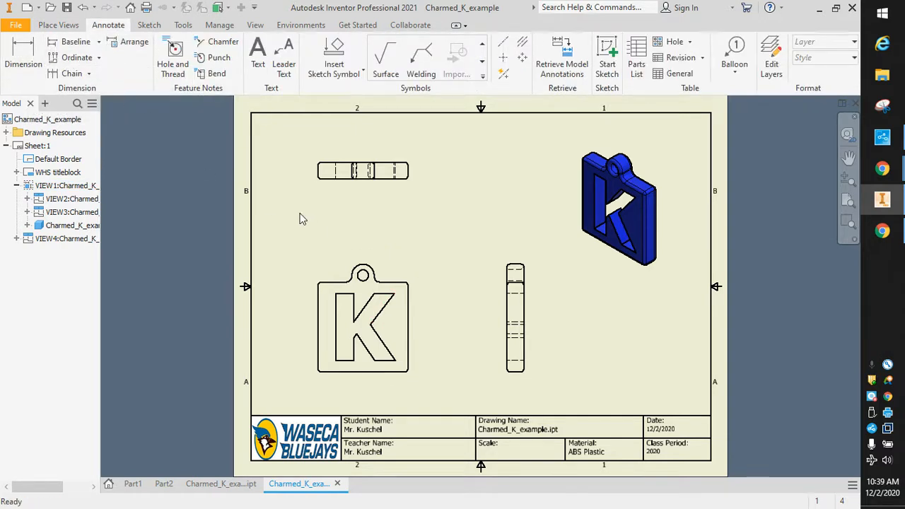
left_click(258, 56)
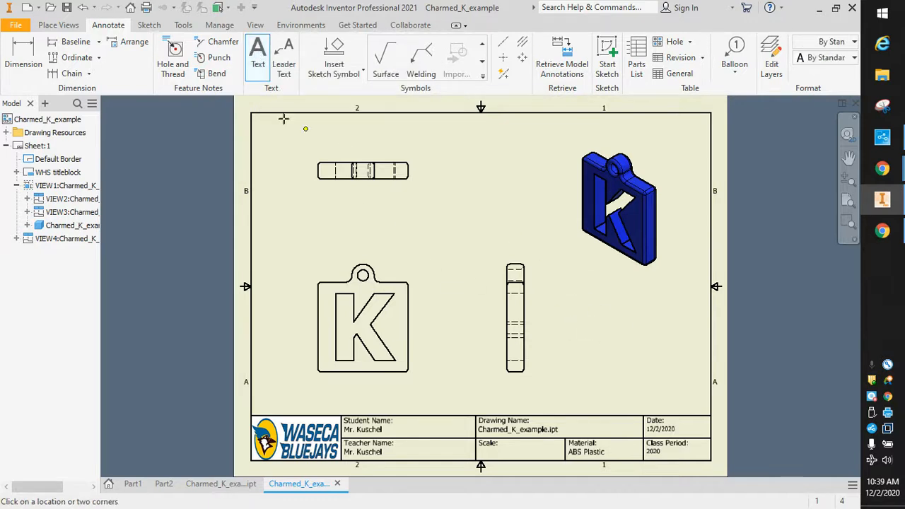
left_click(575, 317)
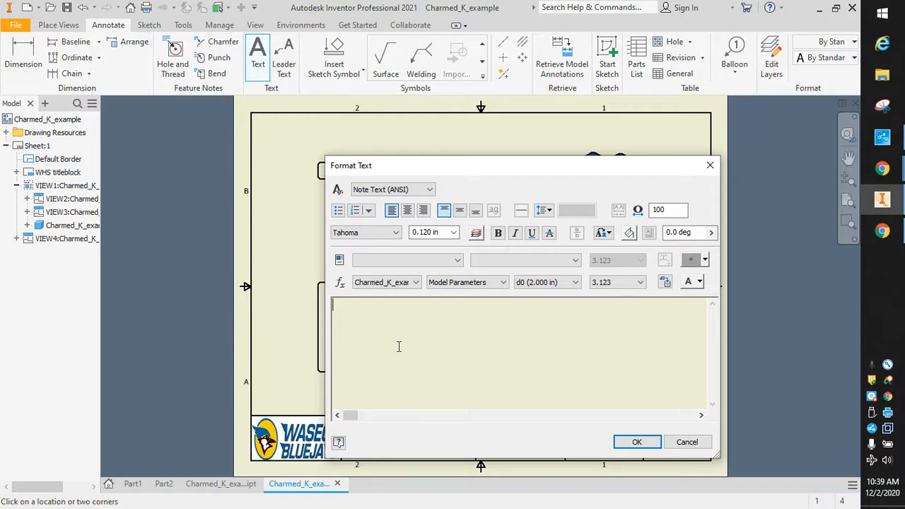
type("Notes:")
key("Return")
type("All")
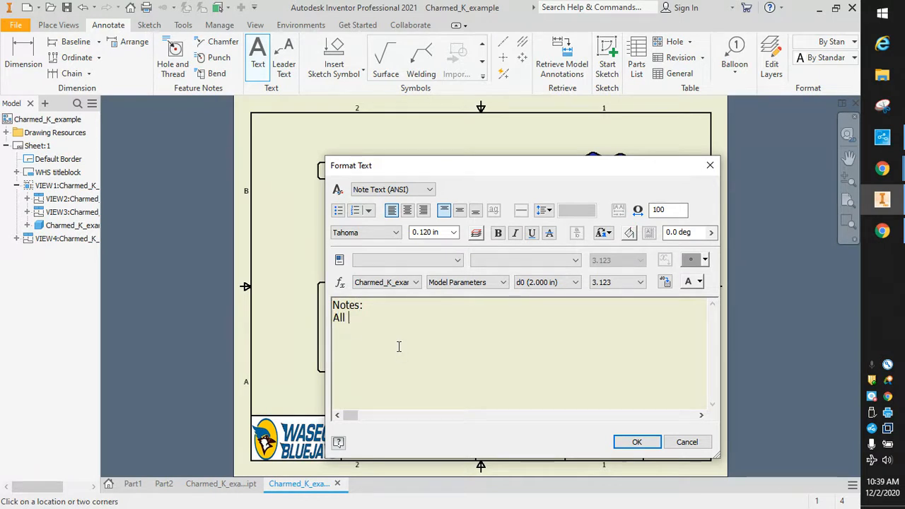
type(" dimensoin in")
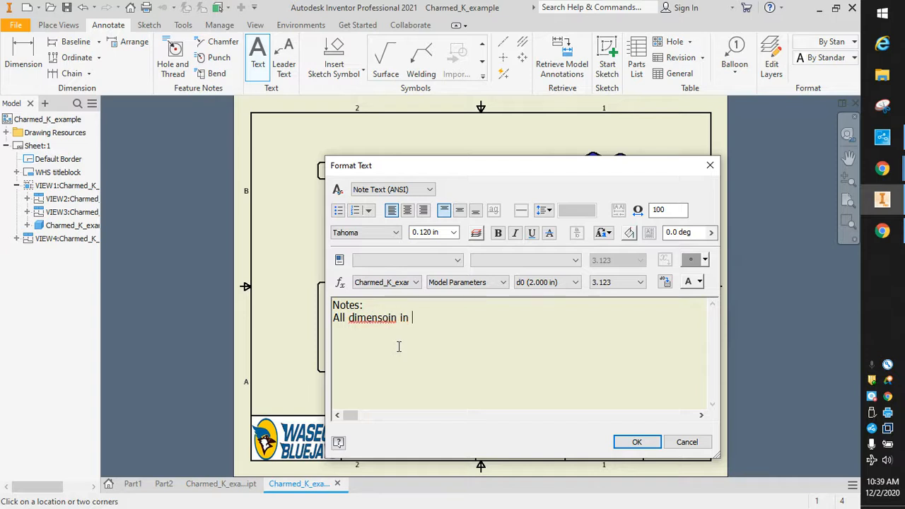
key("BackSpace")
key("BackSpace")
key("BackSpace")
key("BackSpace")
key("BackSpace")
key("BackSpace")
type("ino")
key("BackSpace")
key("BackSpace")
key("BackSpace")
type("ions in inches:")
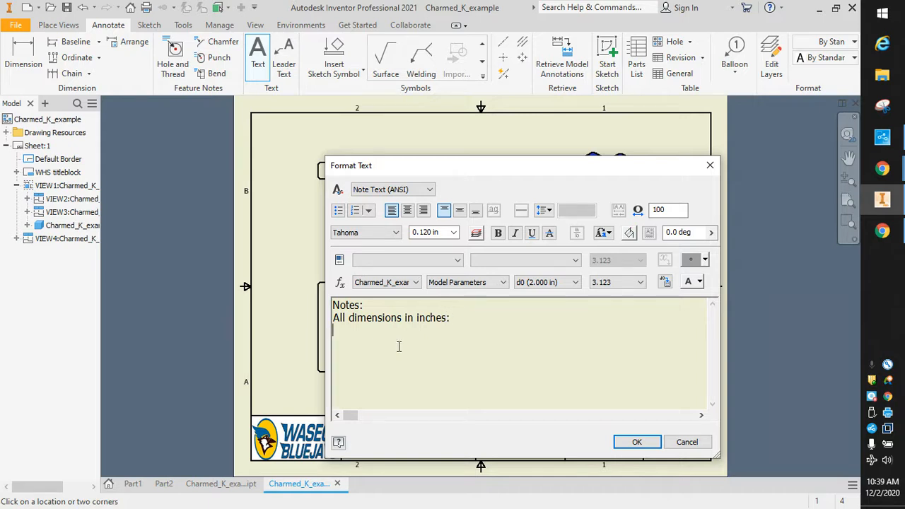
key("BackSpace")
Step: Add the lines "Material: PLA plastic" and "Density:" to the note
key("Return")
type("Material:  A")
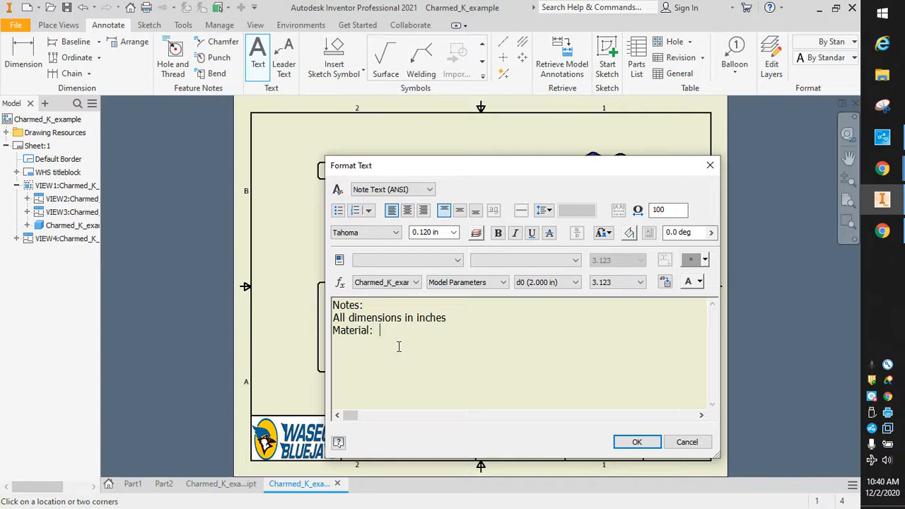
key("BackSpace")
type("PLA plastic")
key("Return")
type("Density")
type(":   ")
Step: Add the lines "Physical properties:", "Volume:" and "Mass:" at the end of the note
type("Ph")
type("ysical pro")
type("perties")
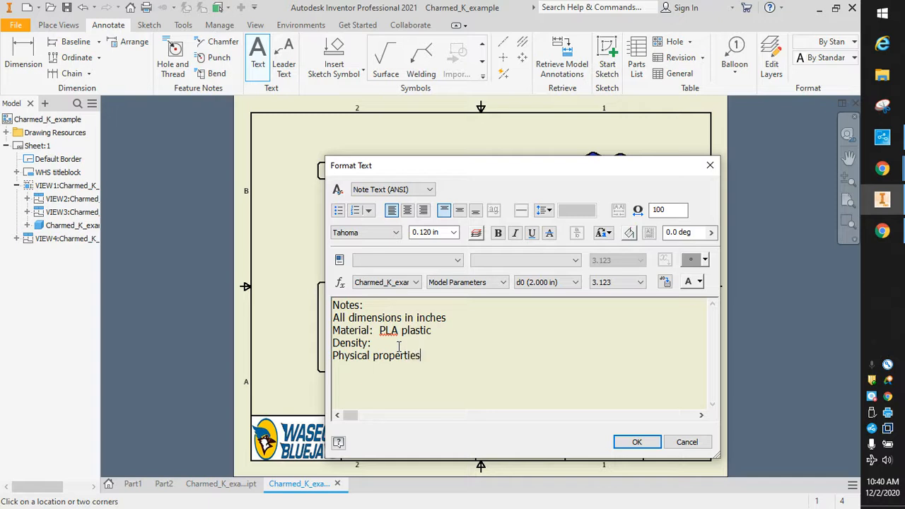
type(": Volume:")
key("Return")
type("Mass:")
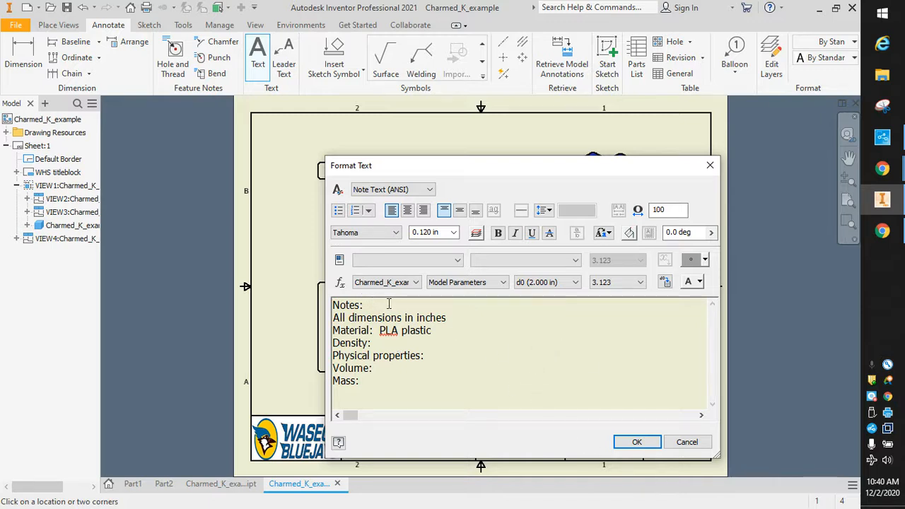
Step: Format the "Notes:" line in bold italic and the "Physical properties:" line in bold, and place the finished note on the sheet
left_click_drag(366, 305, 332, 305)
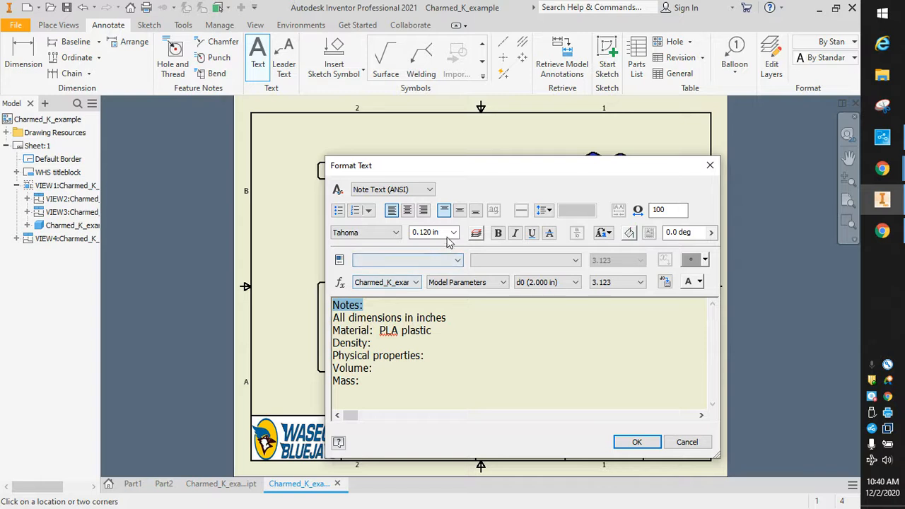
left_click(498, 233)
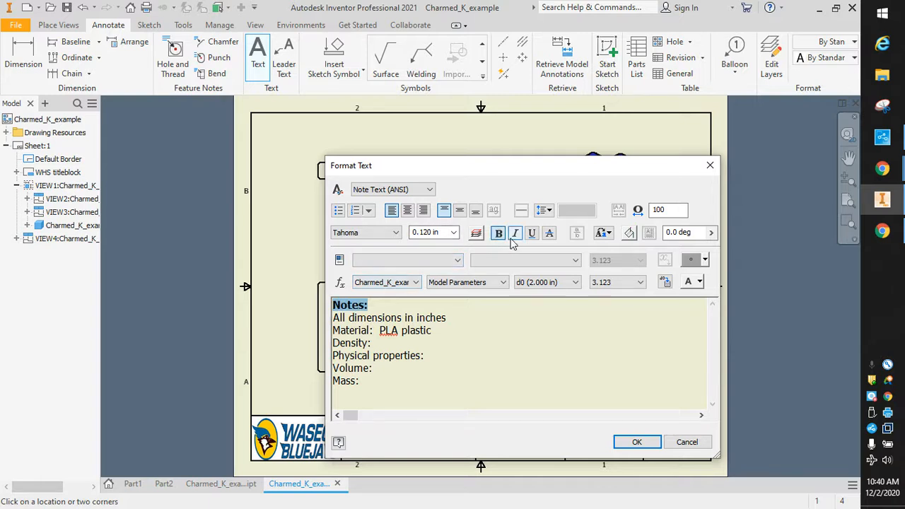
left_click(515, 234)
left_click_drag(425, 356, 331, 355)
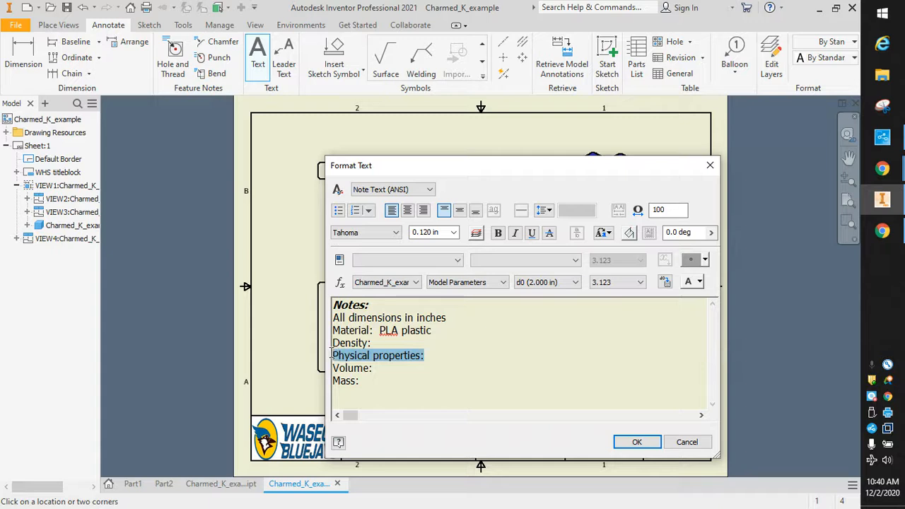
left_click(499, 234)
left_click(636, 443)
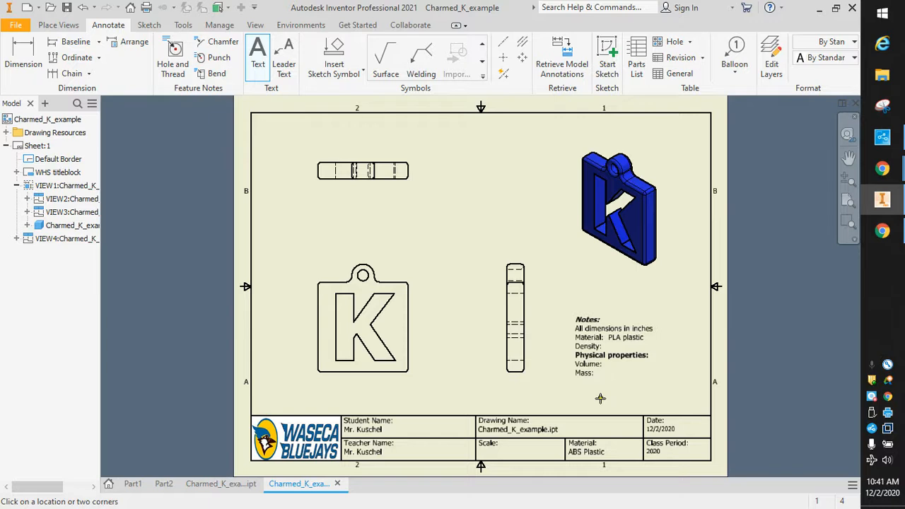
Step: In the Charmed_K_example.ipt part, copy the physical properties from its iProperties to the clipboard
left_click(205, 486)
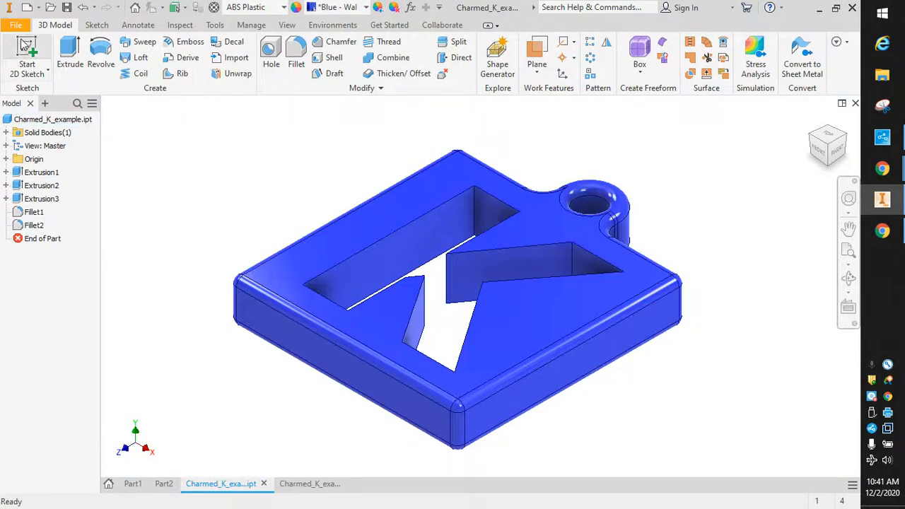
left_click(18, 26)
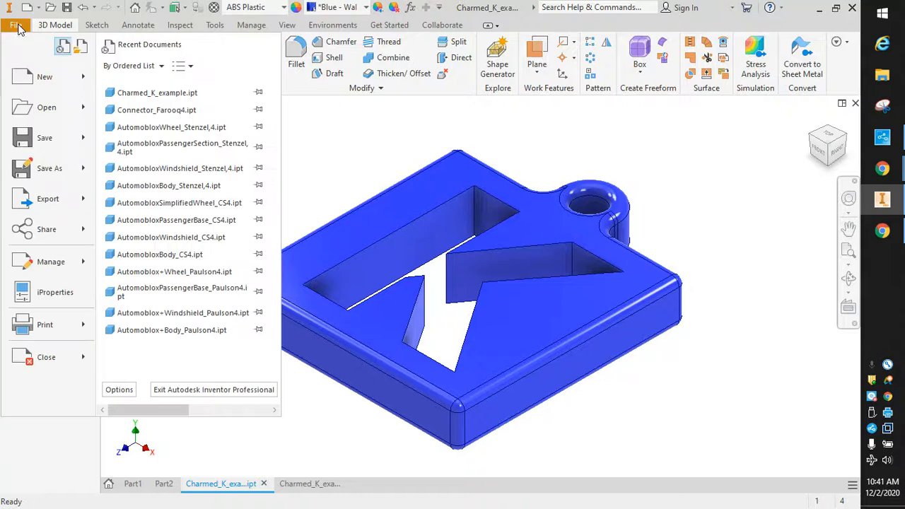
left_click(30, 294)
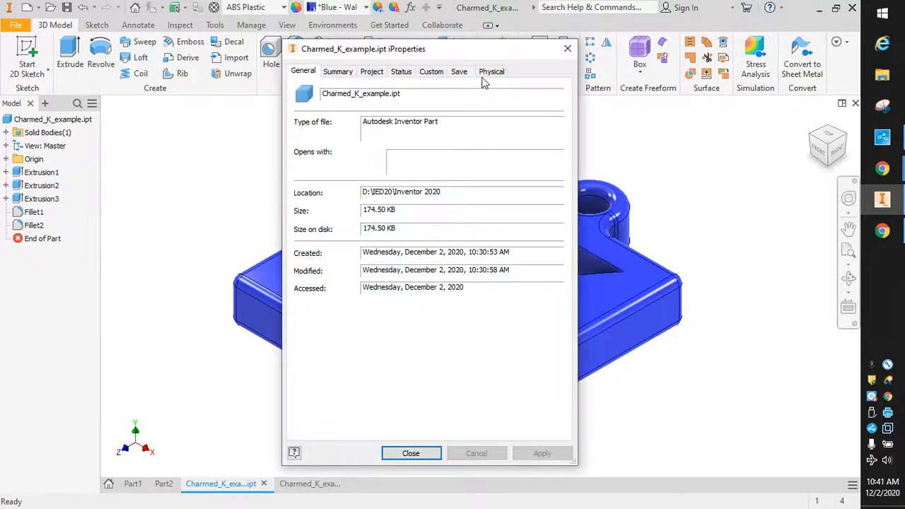
left_click(485, 73)
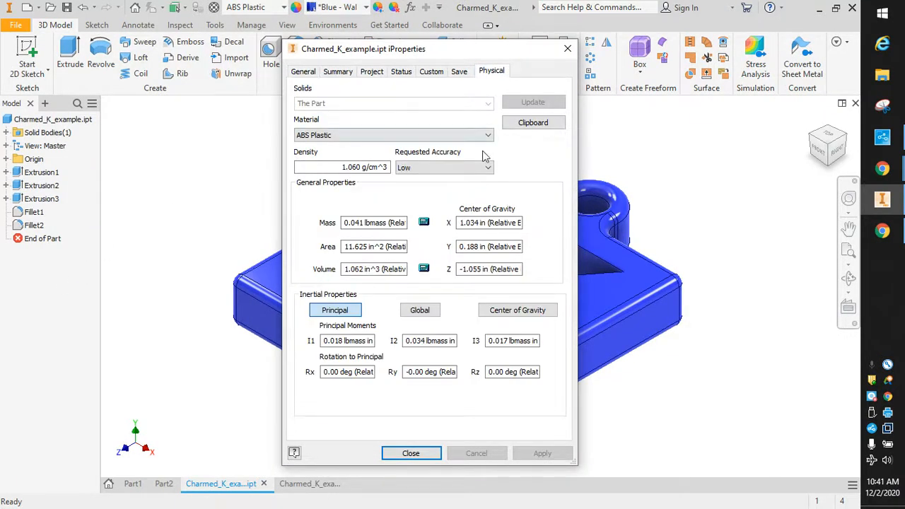
left_click(534, 123)
left_click(413, 455)
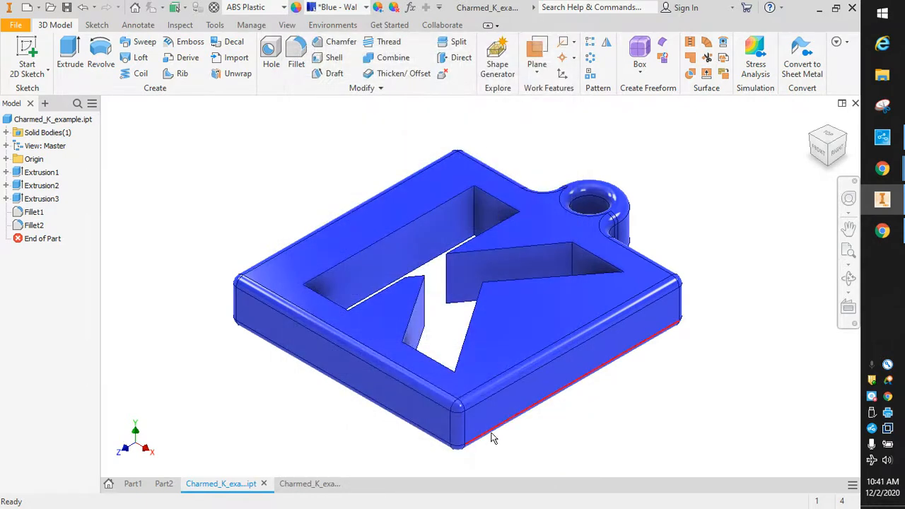